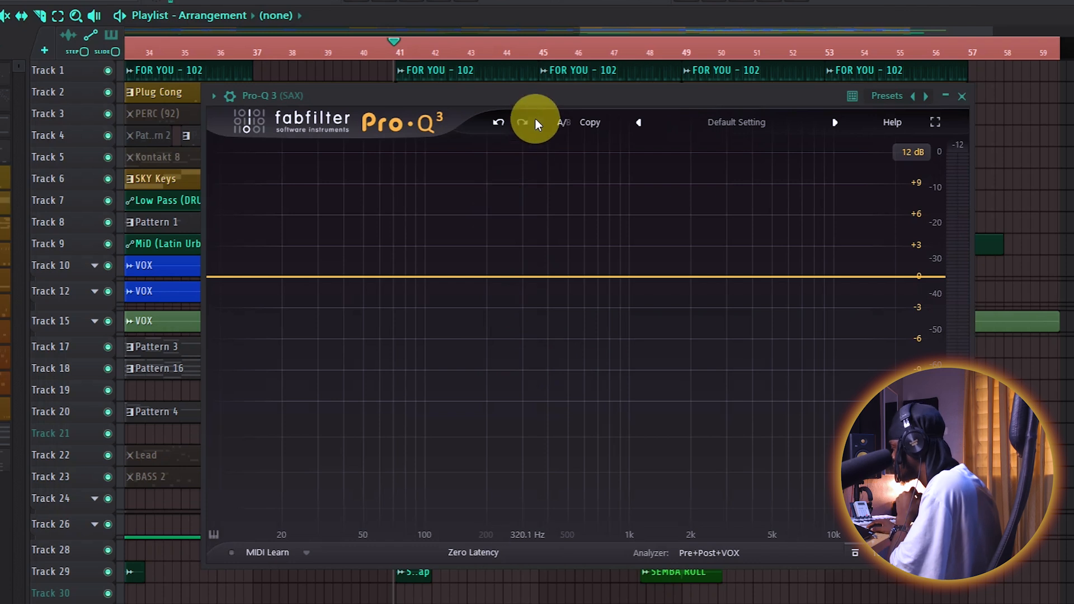
Show the mixer, inspect the VOX insert's effect slots, and open Pro-Q 3 on the SAX insert.
click(545, 99)
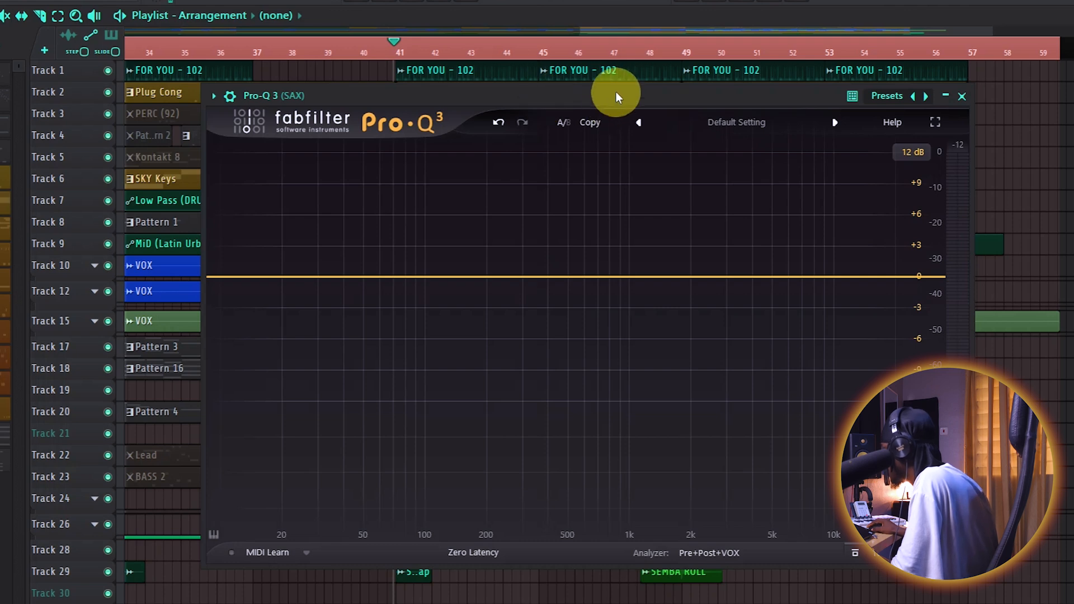
click(761, 2)
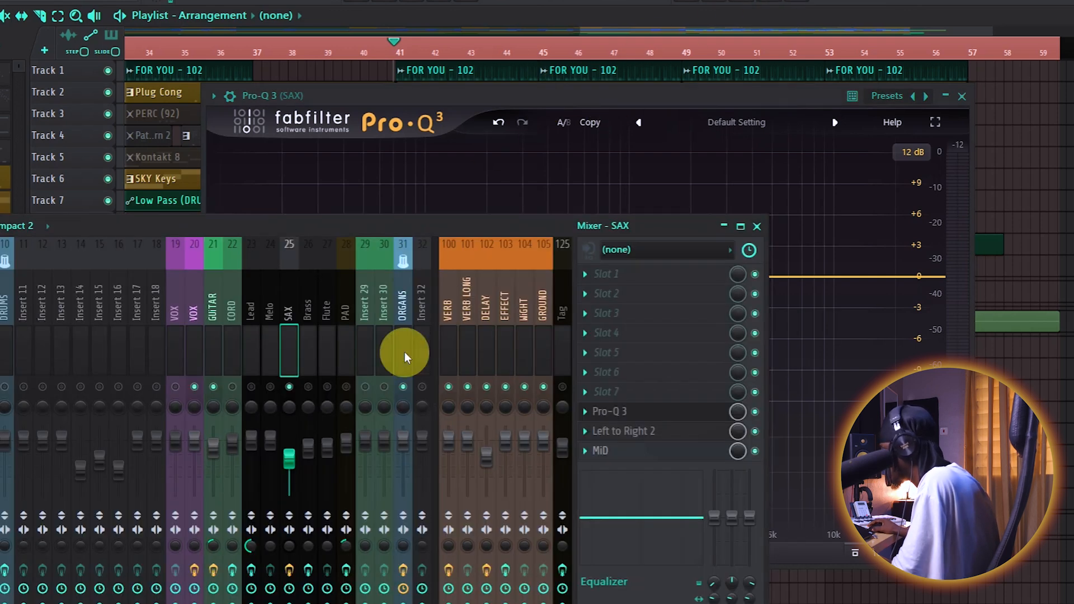
scroll(280, 330, left, 3)
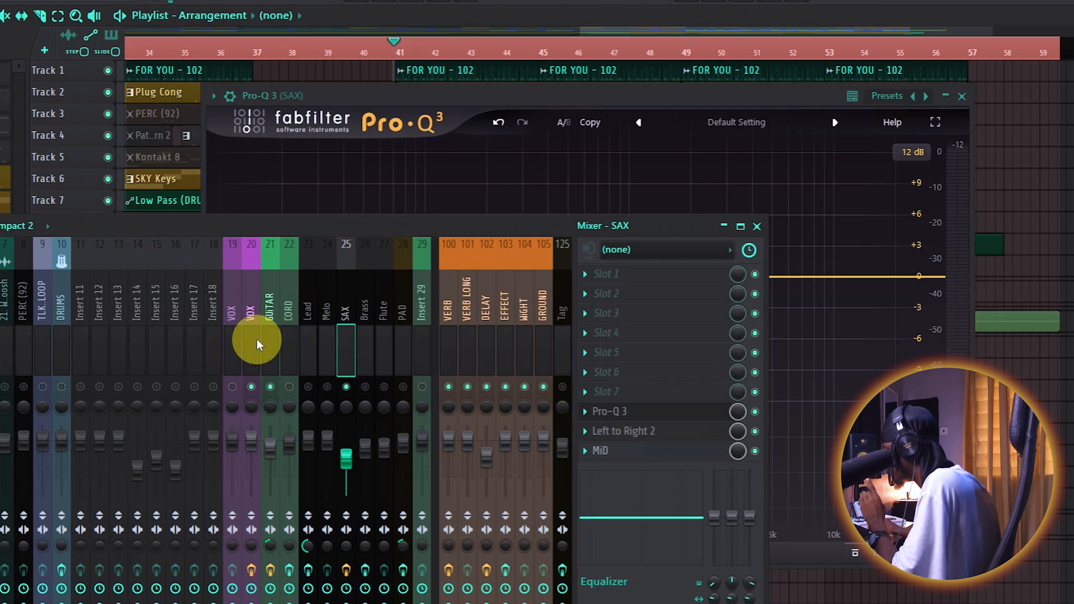
click(257, 339)
click(345, 336)
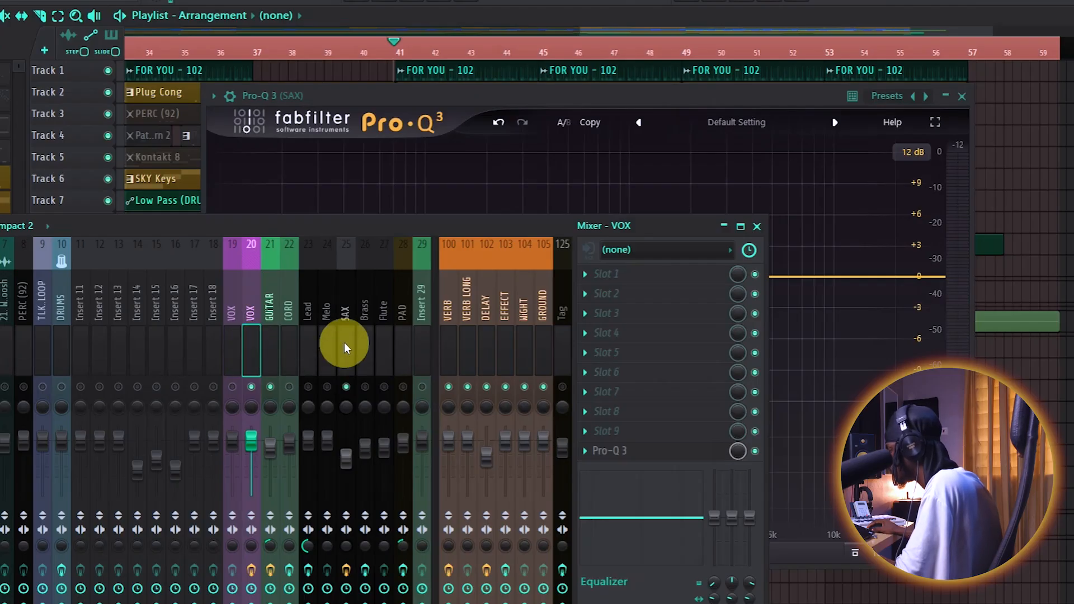
click(346, 343)
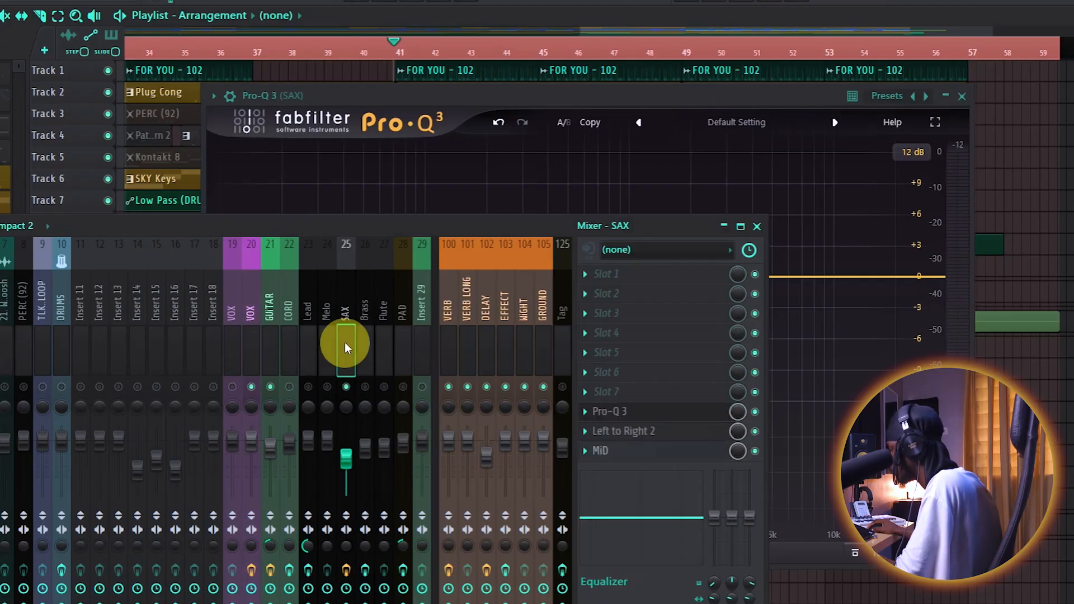
click(619, 412)
click(622, 414)
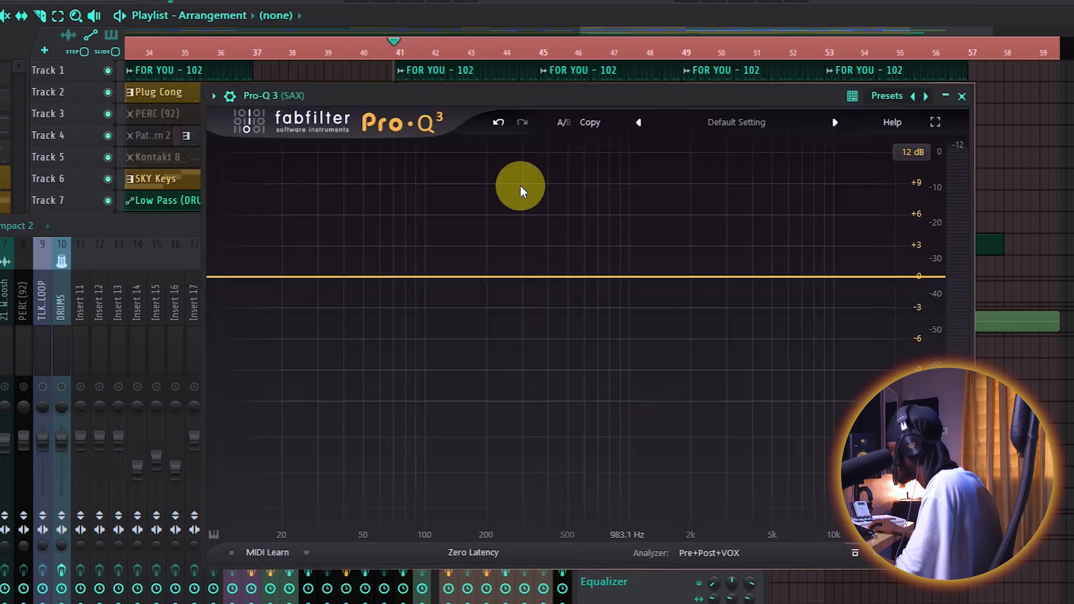
Play the arrangement from bar 41 and compare the SAX spectrum with the VOX overlay in Pro-Q 3.
drag(517, 104, 514, 117)
key(space)
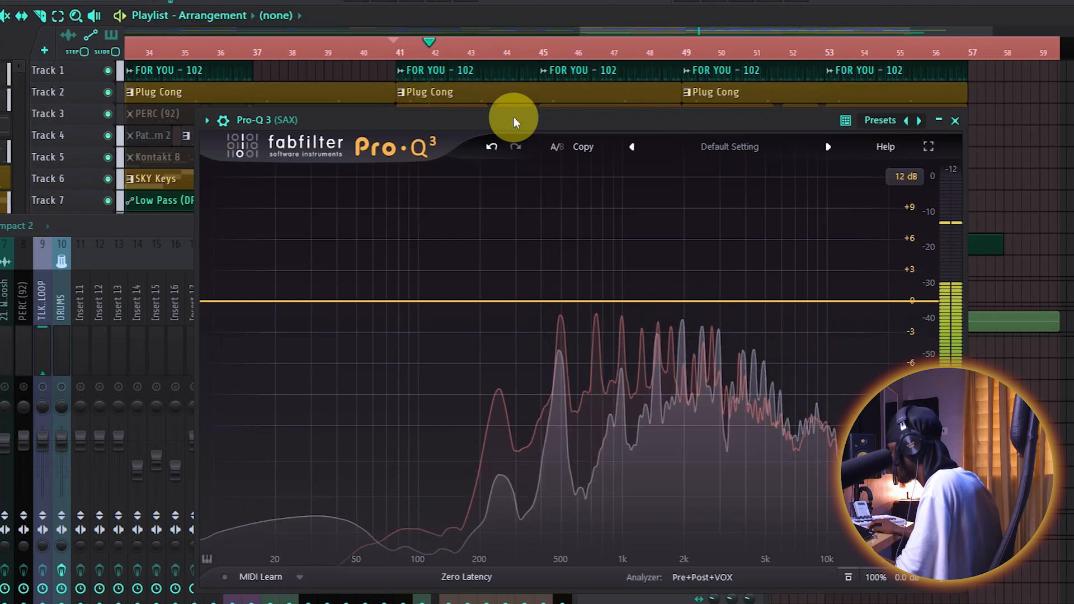
drag(513, 116, 494, 114)
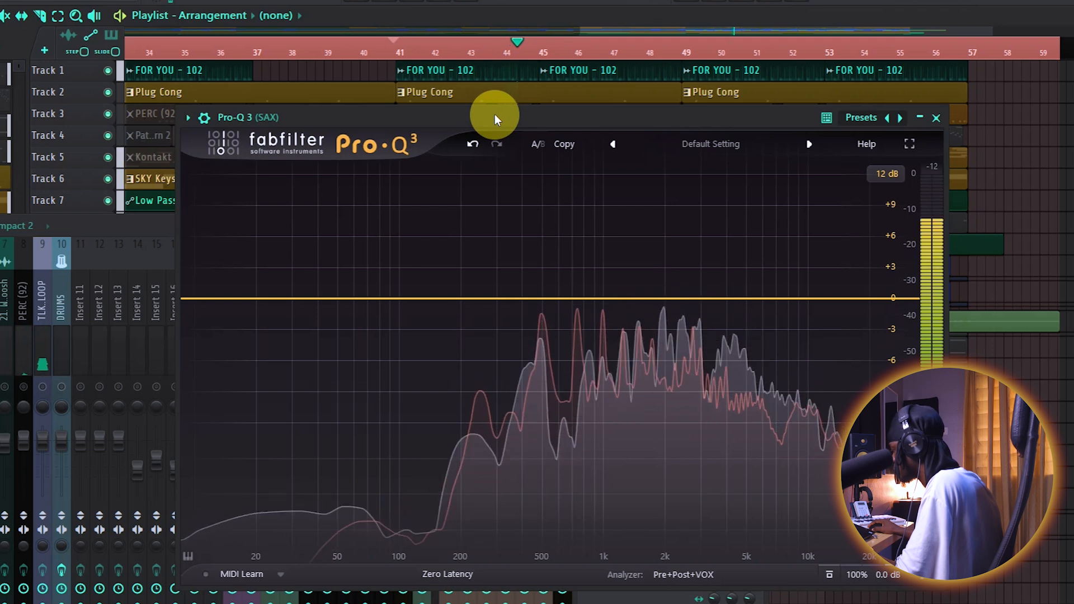
key(space)
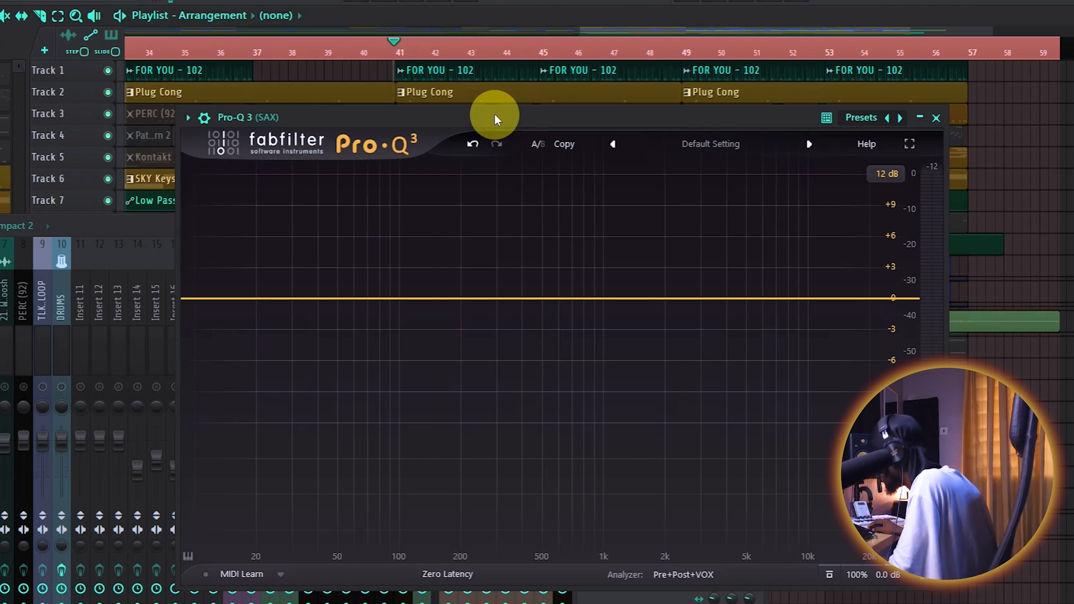
Check the analyzer options and replay the passage to inspect the peaks of the SAX spectrum.
drag(494, 114, 493, 105)
click(665, 563)
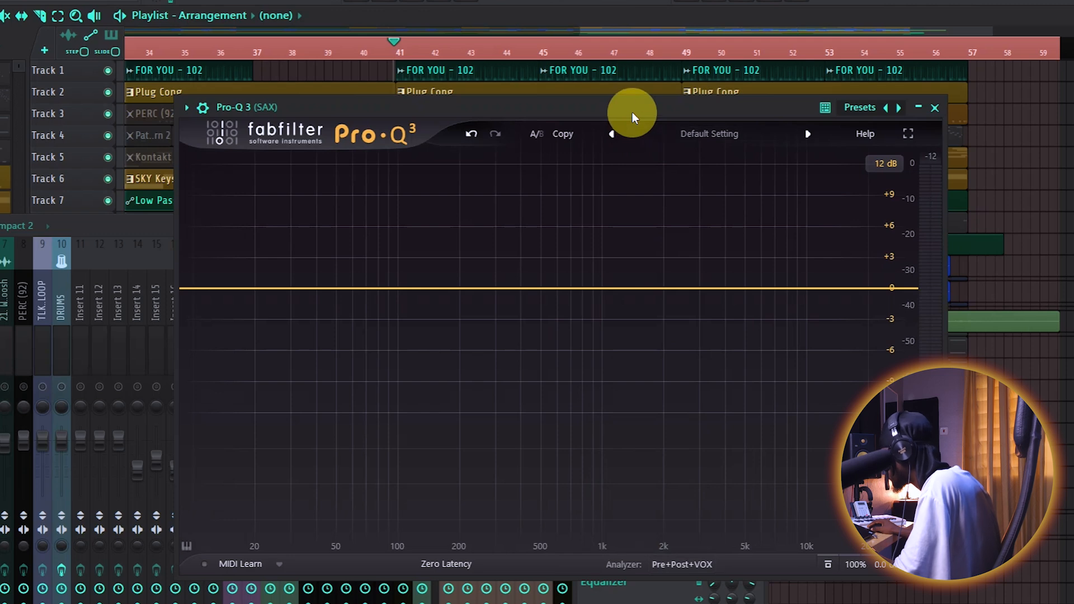
key(space)
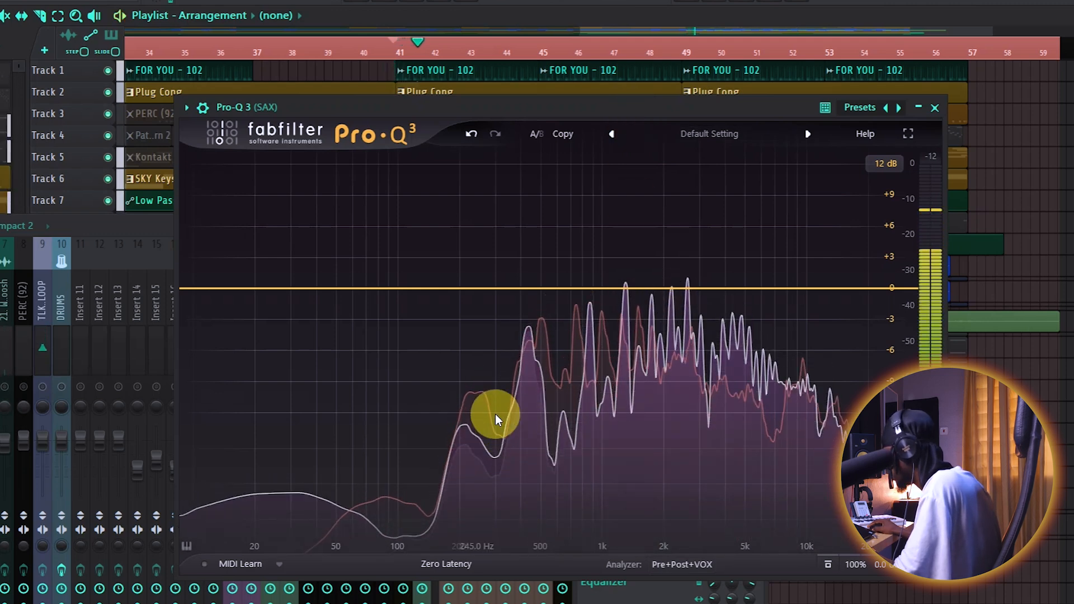
key(space)
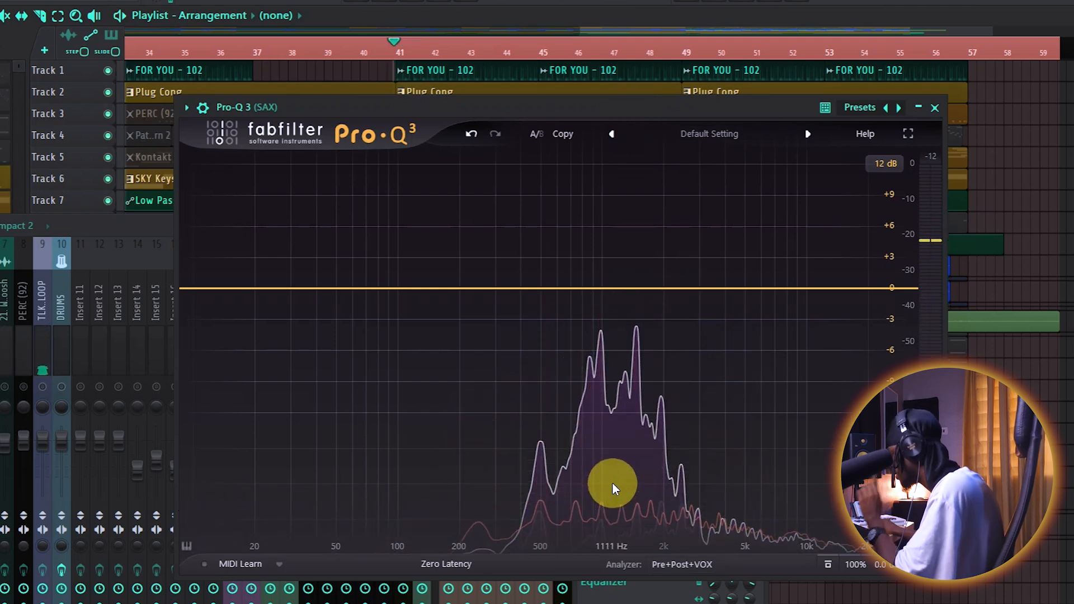
Freeze the SAX analyzer and play the passage to capture the frequency collisions with VOX, reviewing the analyzer options.
click(679, 564)
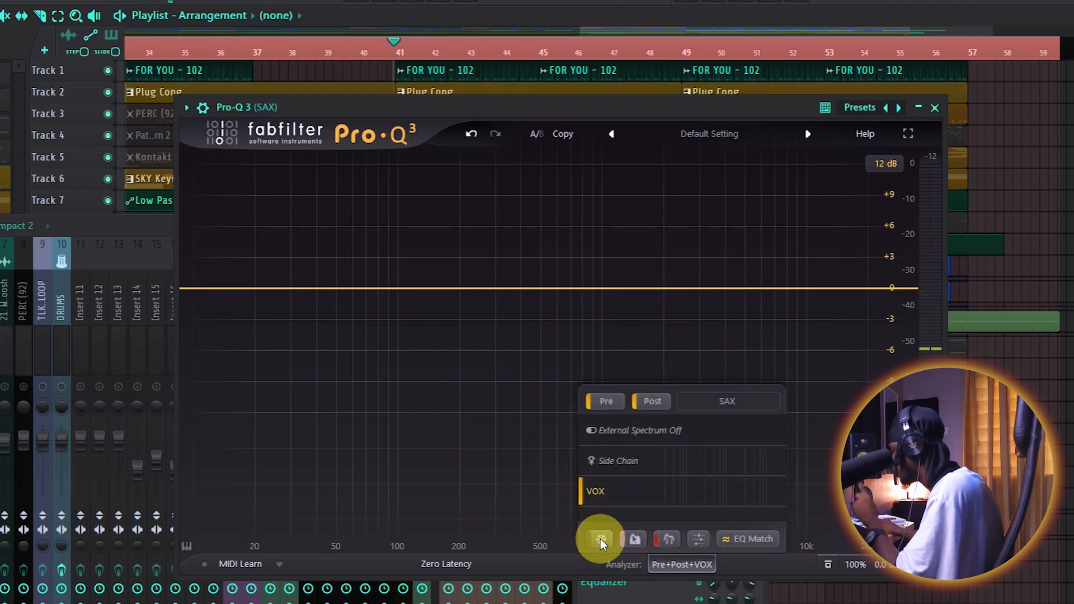
click(600, 539)
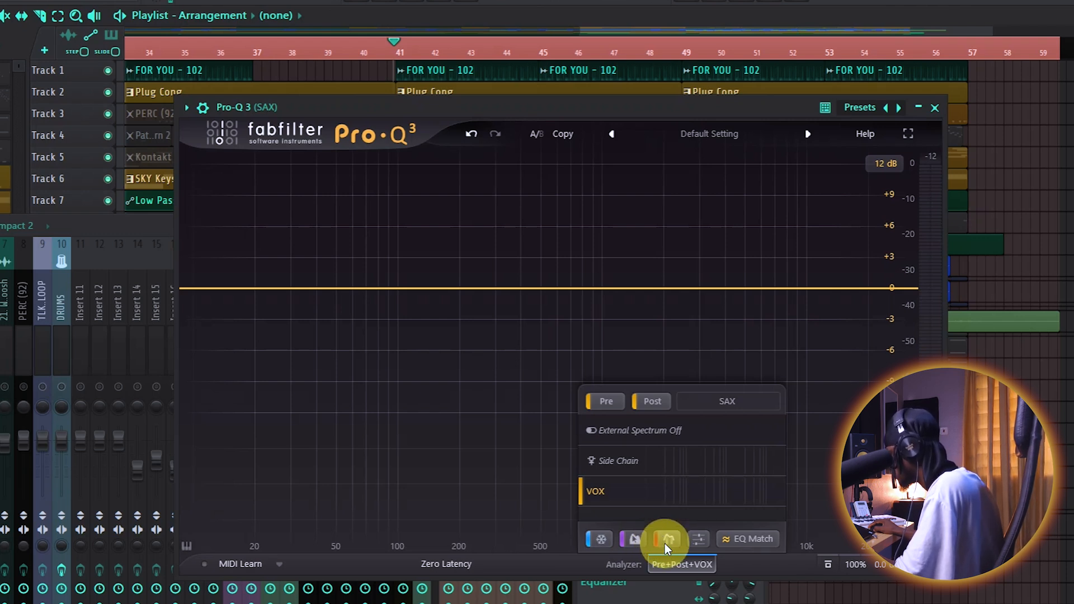
key(space)
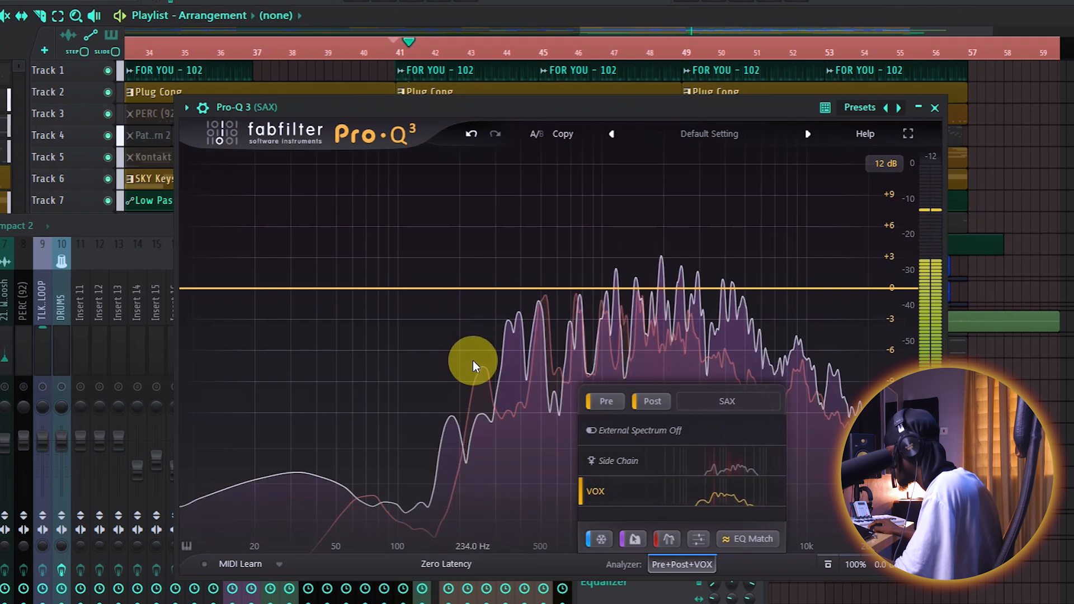
click(683, 565)
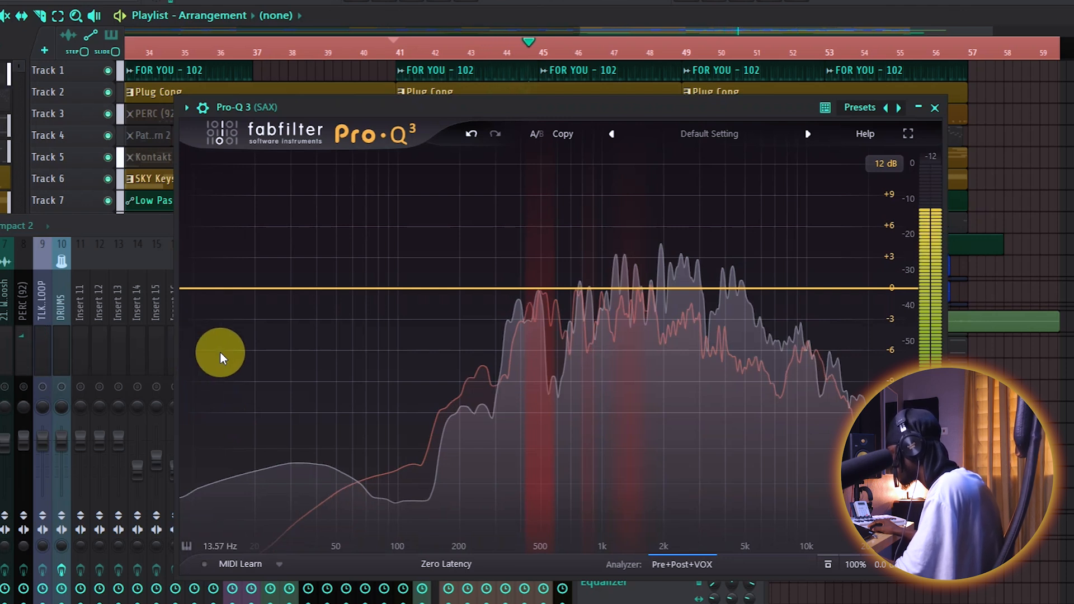
key(space)
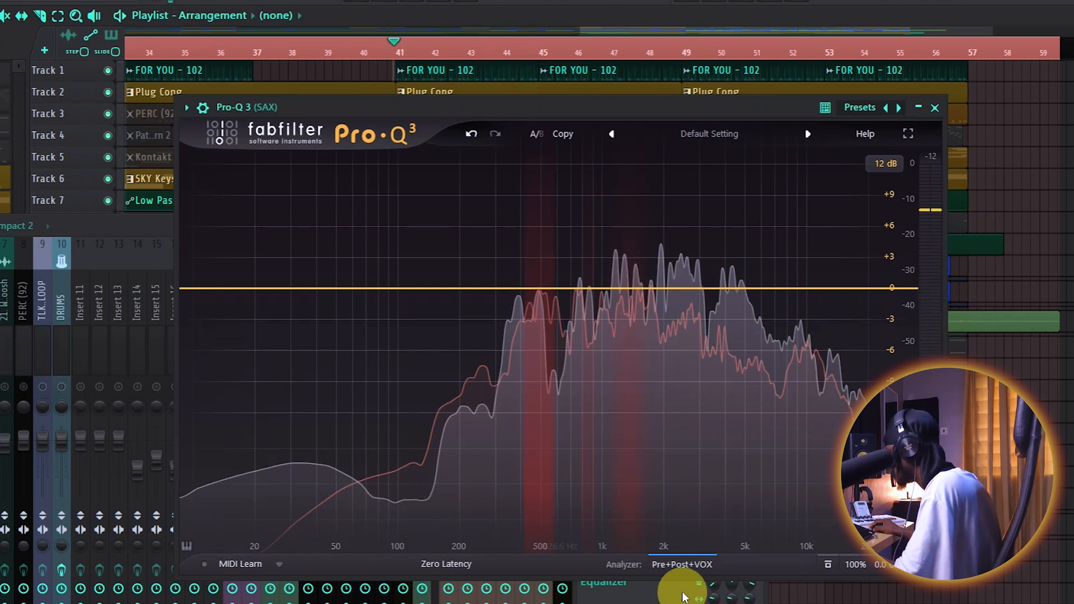
click(677, 567)
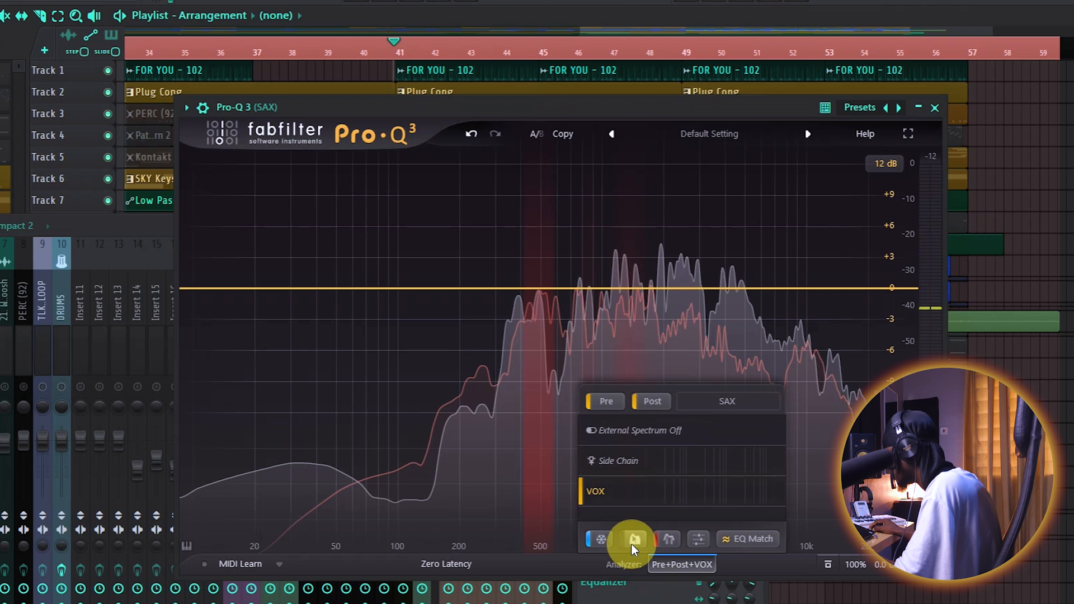
click(672, 567)
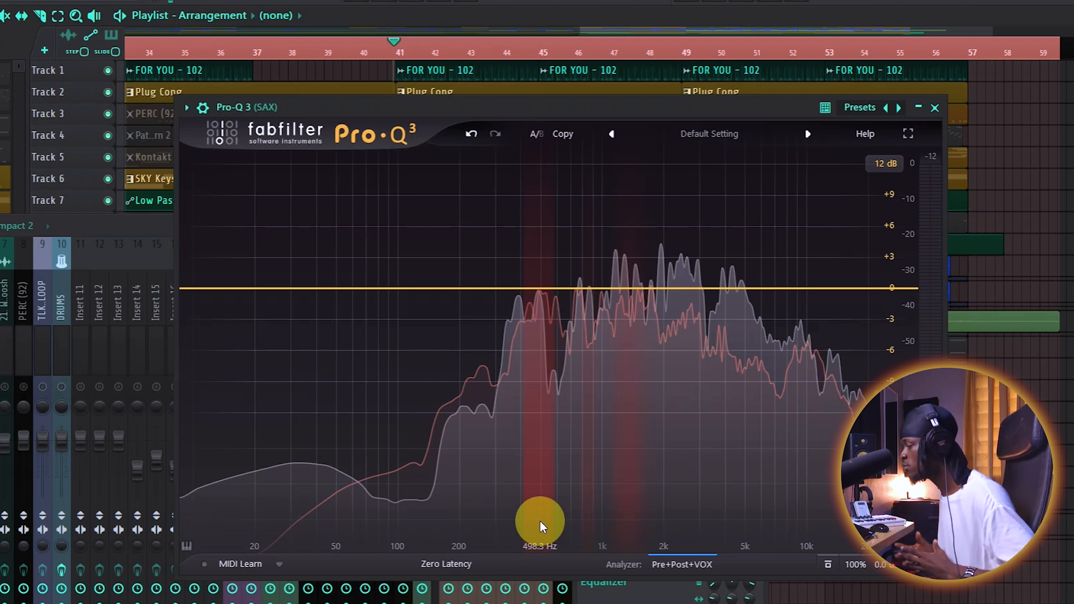
Close the SAX equalizer, open Pro-Q 3 on the VOX insert, and set its external spectrum to SAX.
click(935, 107)
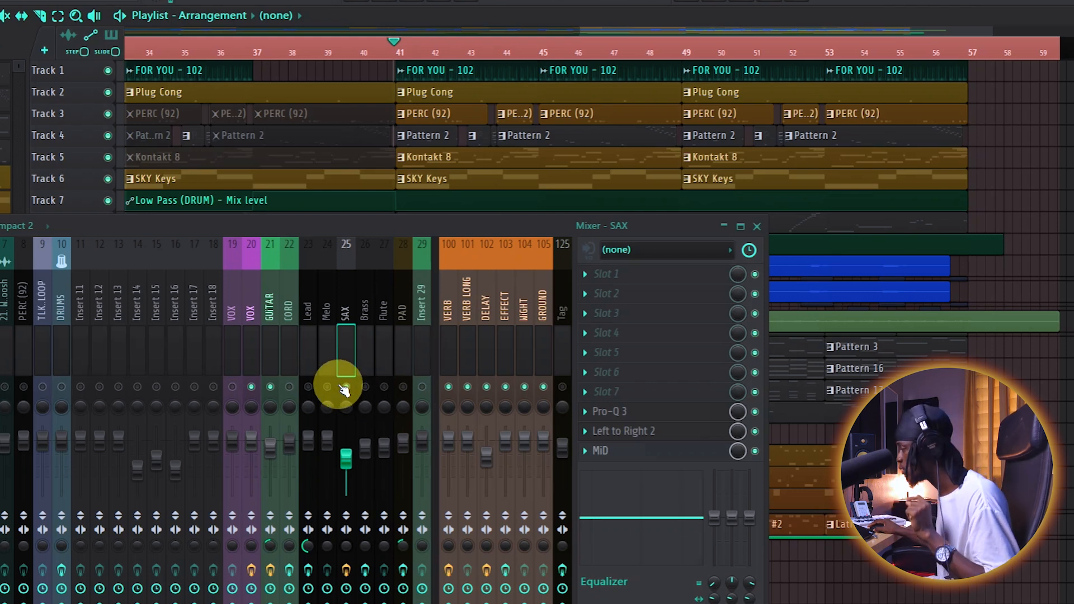
click(253, 344)
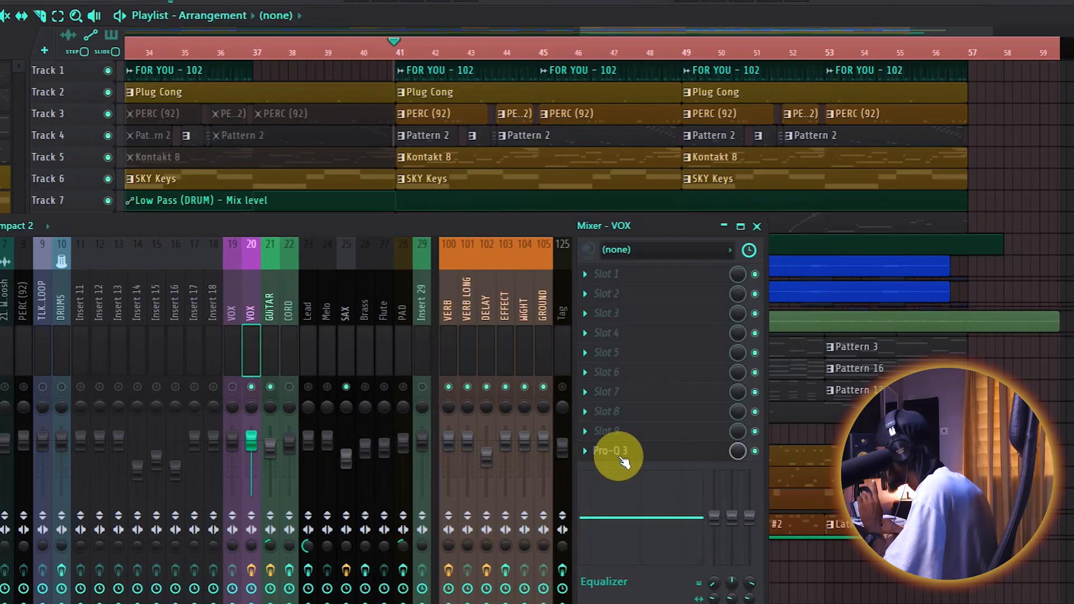
click(611, 451)
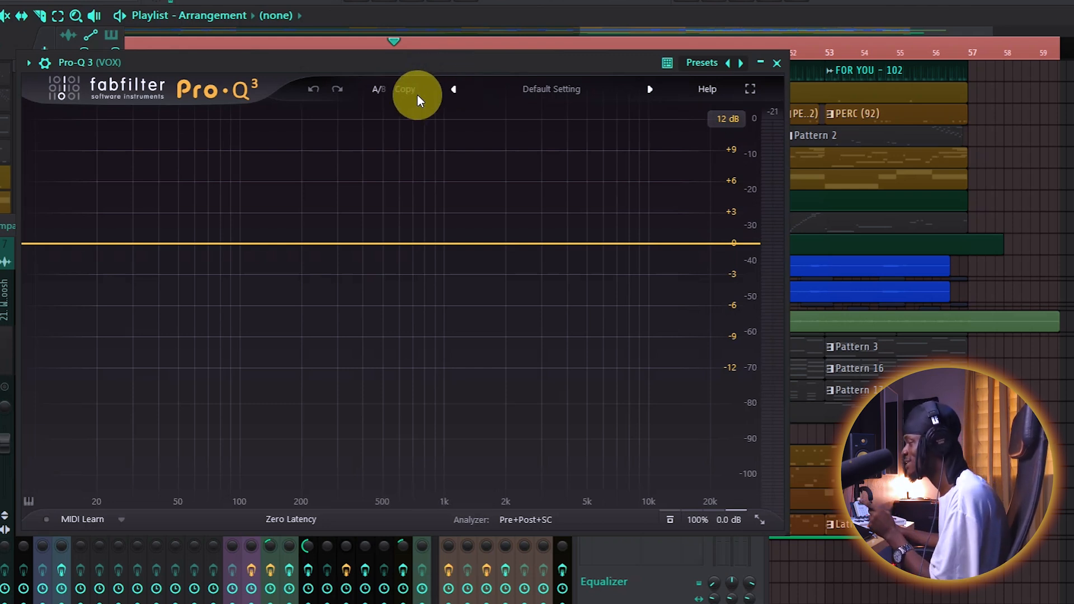
click(523, 520)
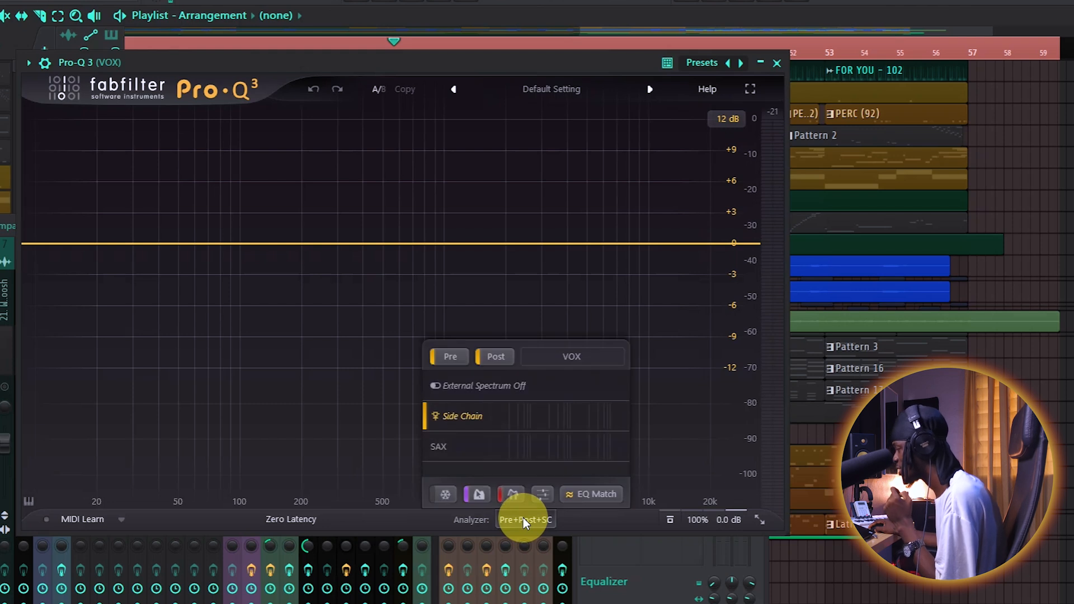
click(442, 452)
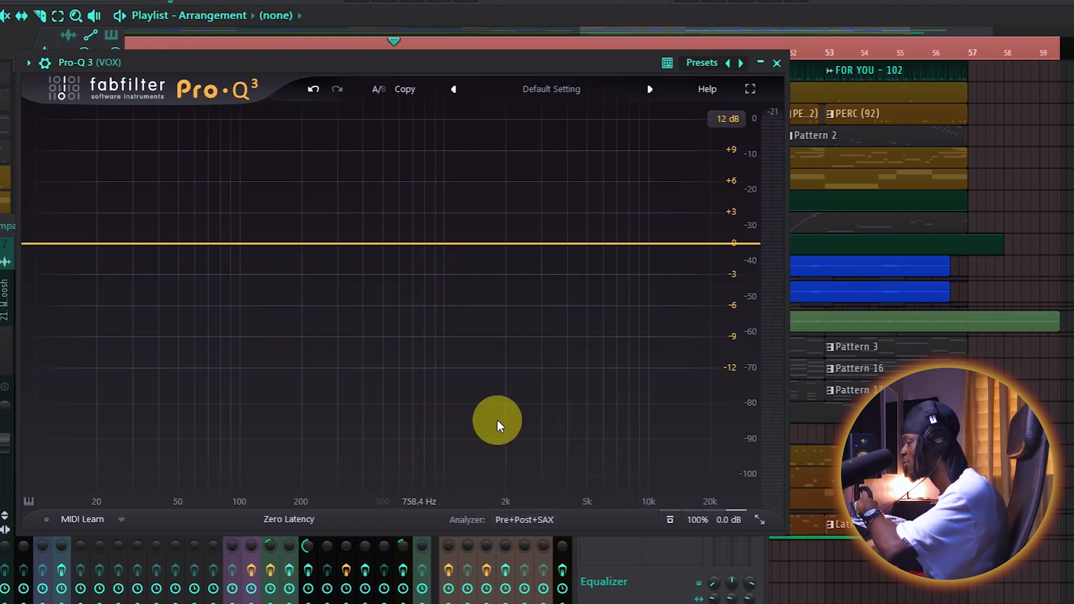
Freeze the VOX analyzer and play the passage to capture its frequency collisions with SAX.
mouse_move(506, 525)
click(446, 494)
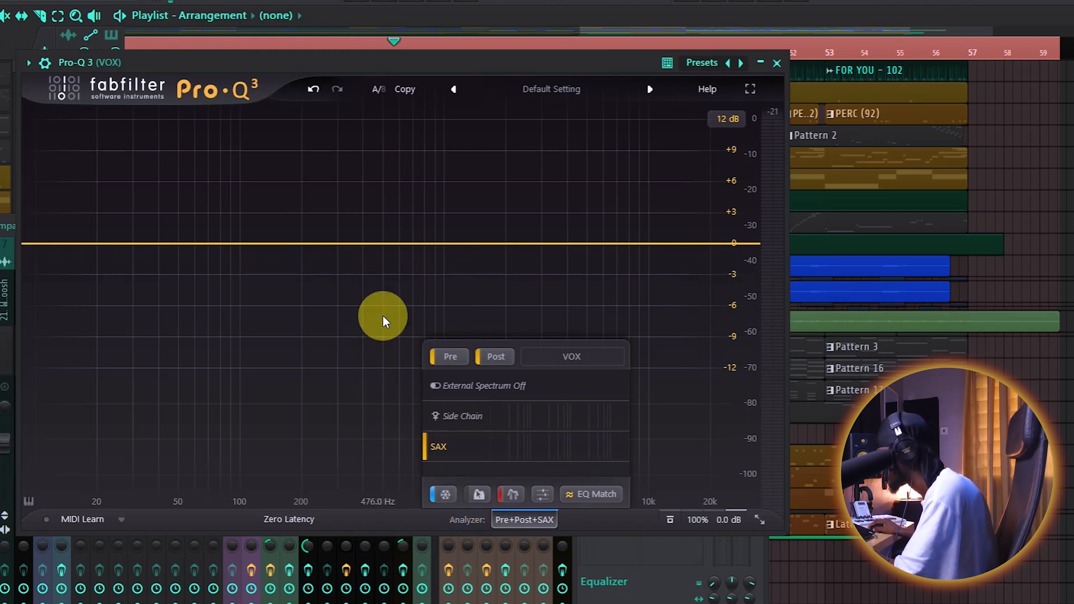
key(space)
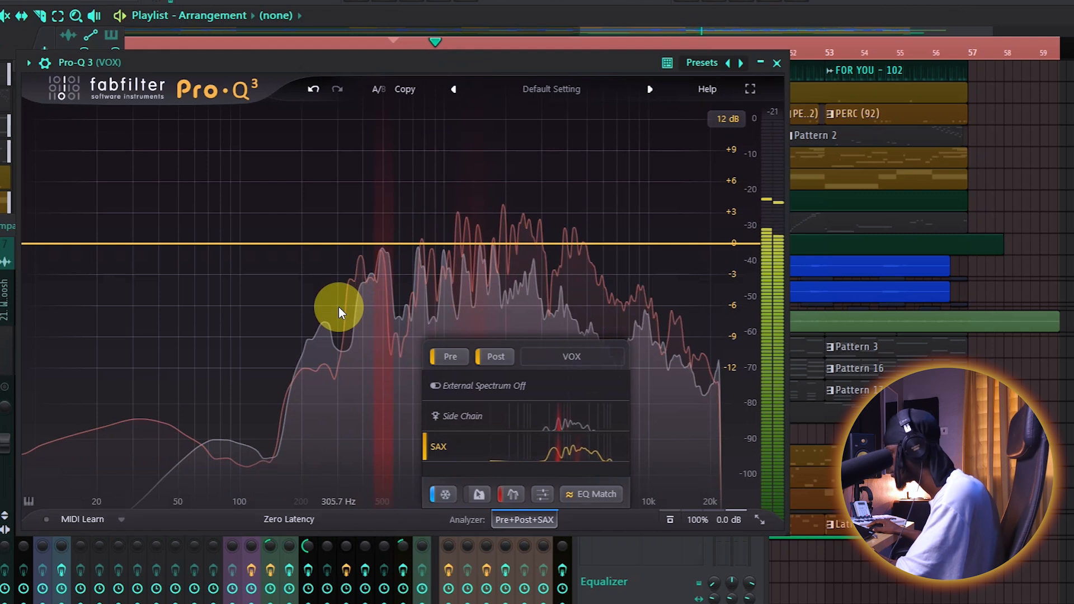
click(530, 518)
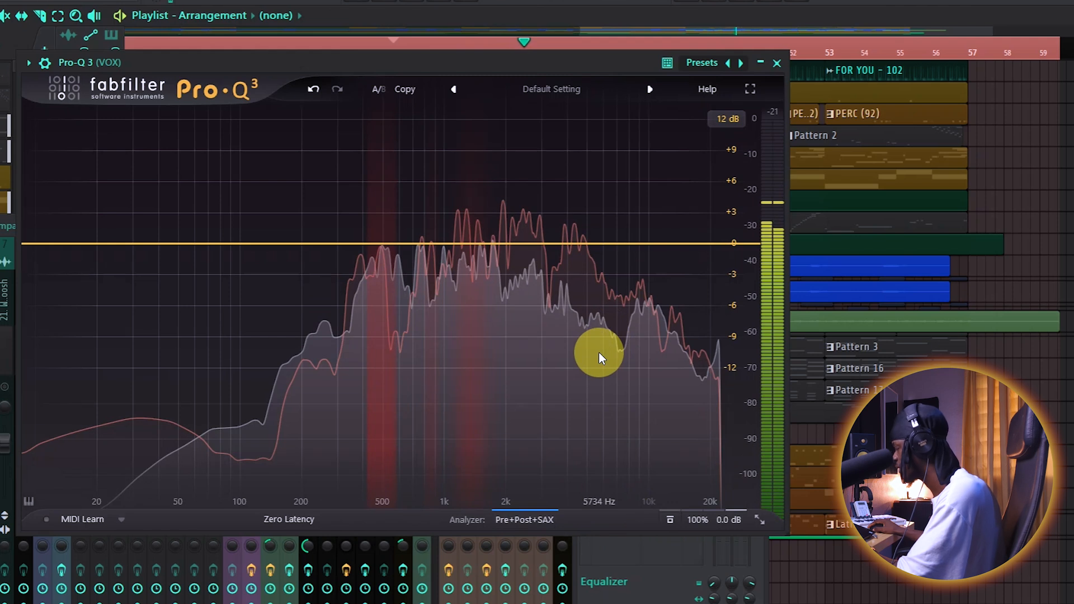
key(space)
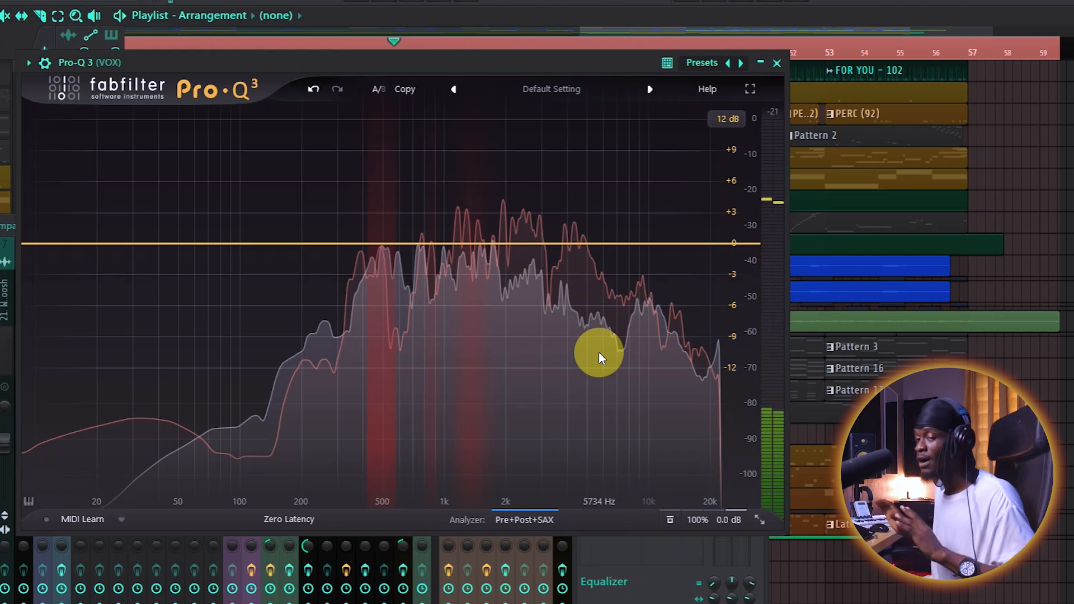